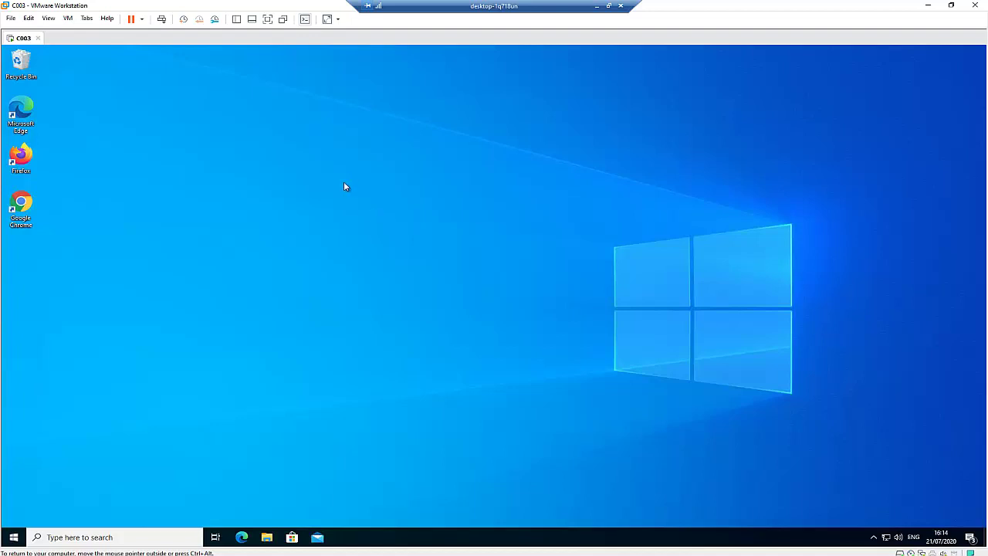
Open Settings from Start, maximize it, and go to Update & Security.
left_click(14, 538)
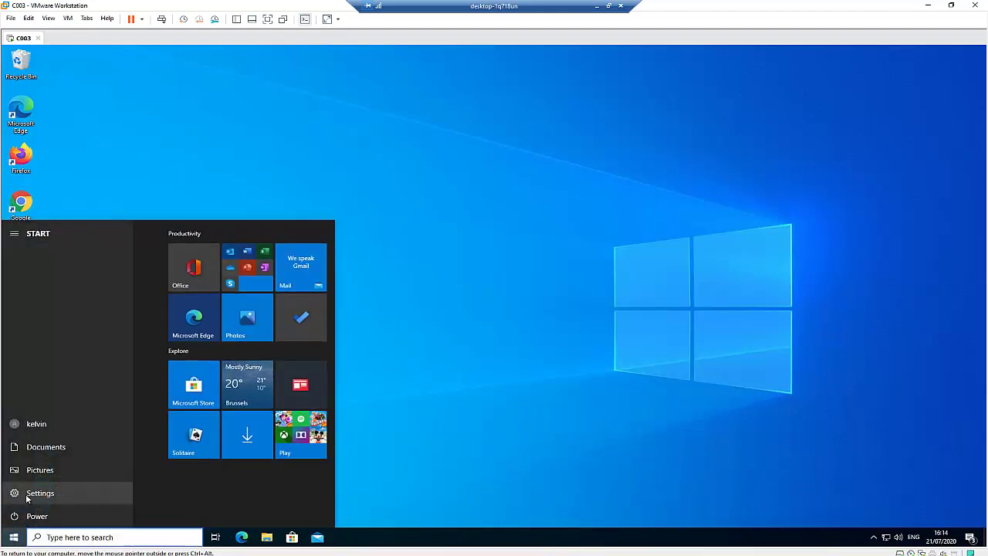
left_click(37, 493)
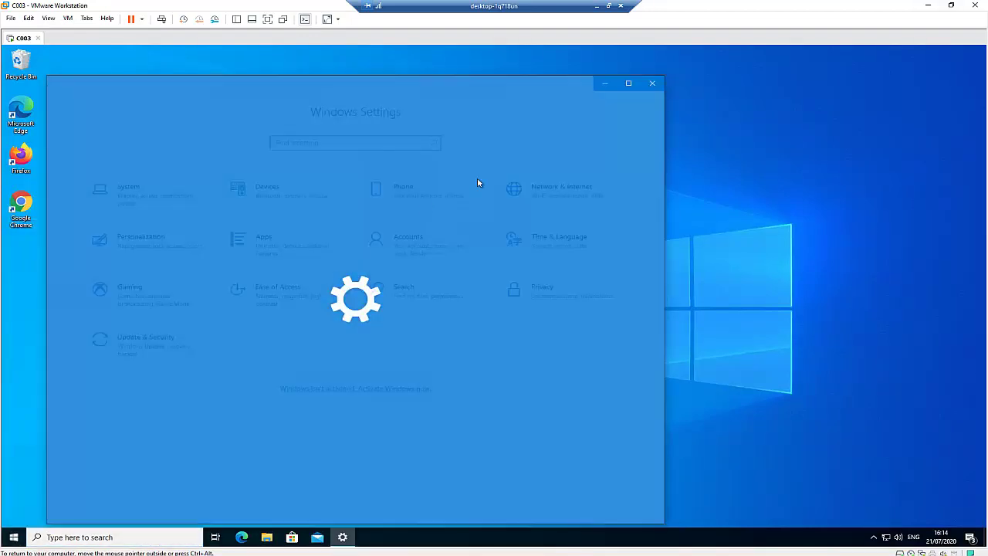
left_click(629, 83)
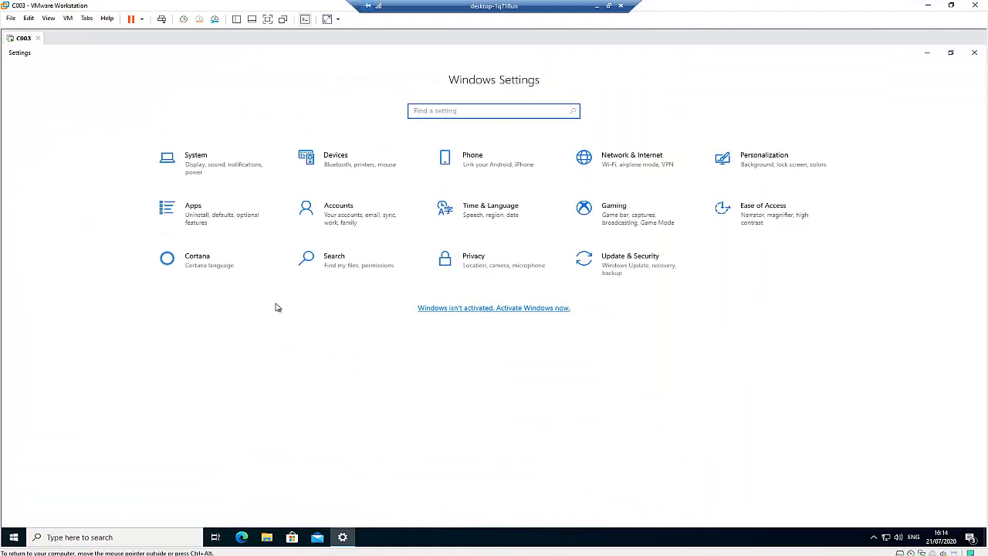
left_click(636, 269)
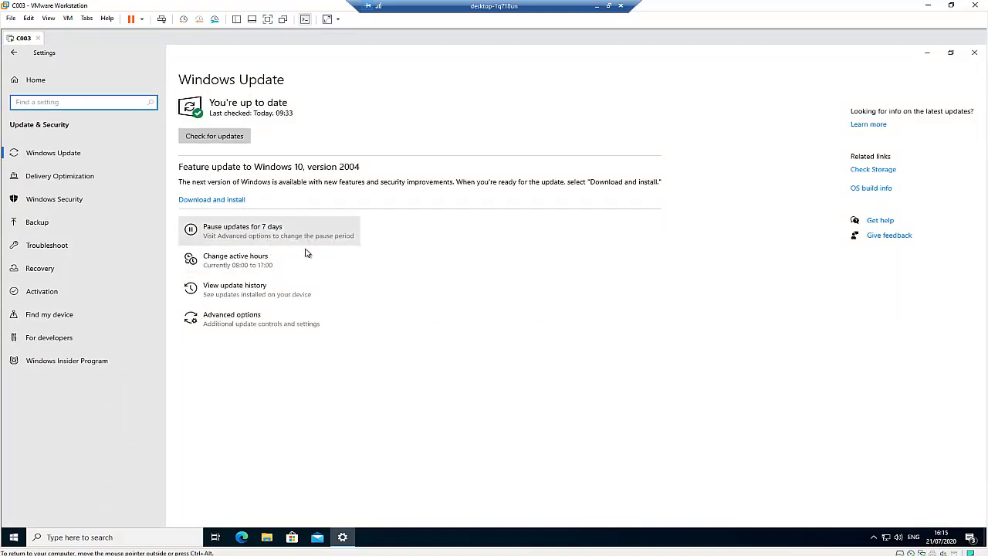
Switch to the Recovery page in the Update & Security pane.
left_click(46, 272)
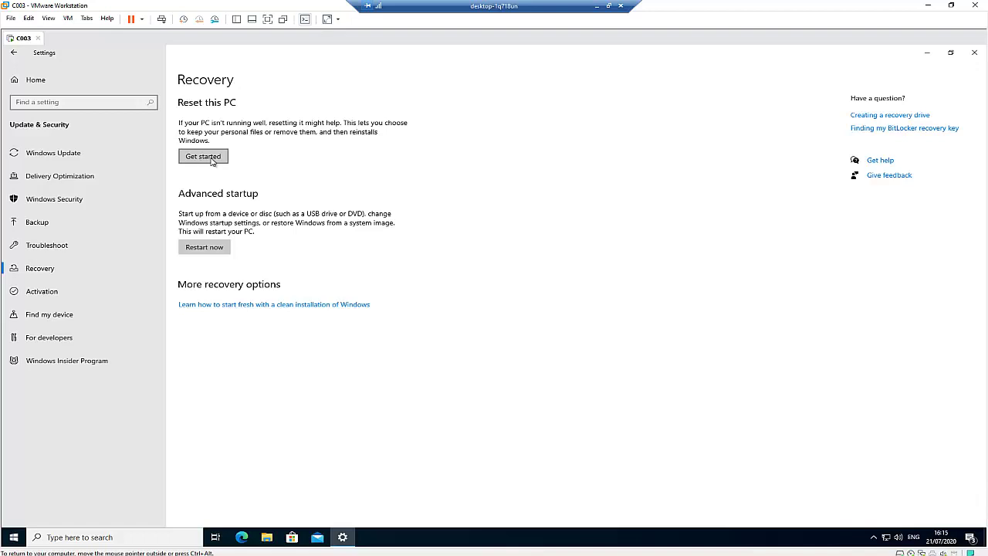
Start Reset this PC to get the Keep my files or Remove everything choice.
left_click(213, 160)
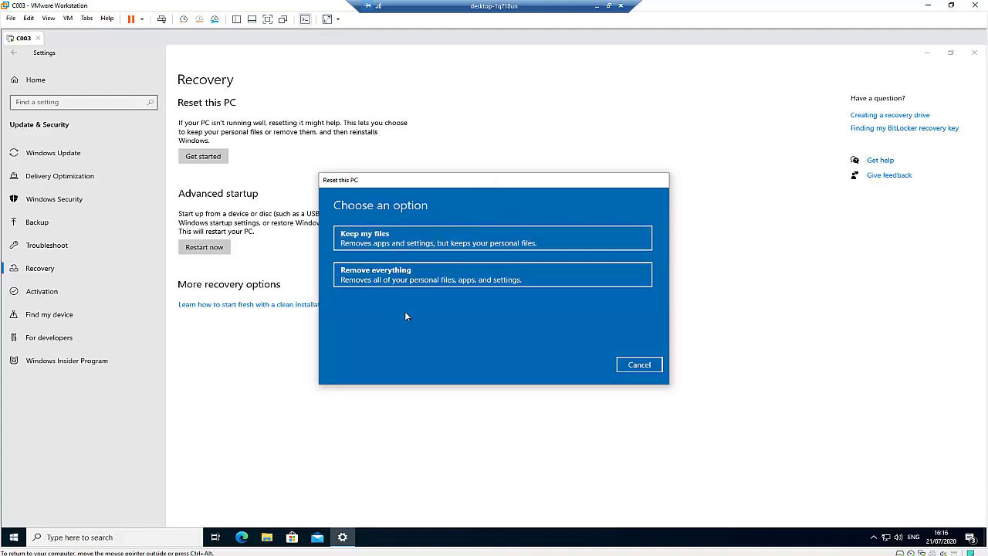
Choose Remove everything and accept the default additional reset settings.
left_click(393, 281)
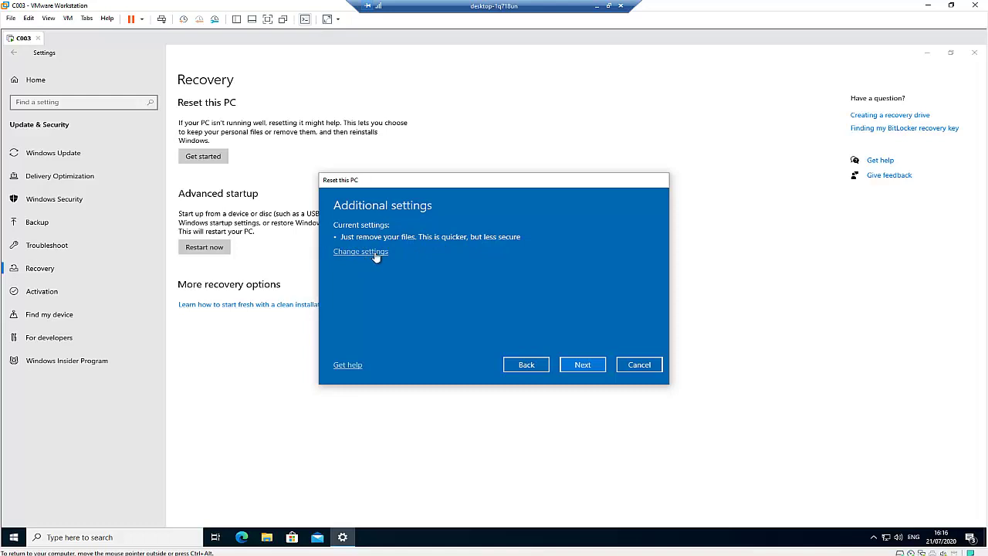
left_click(581, 364)
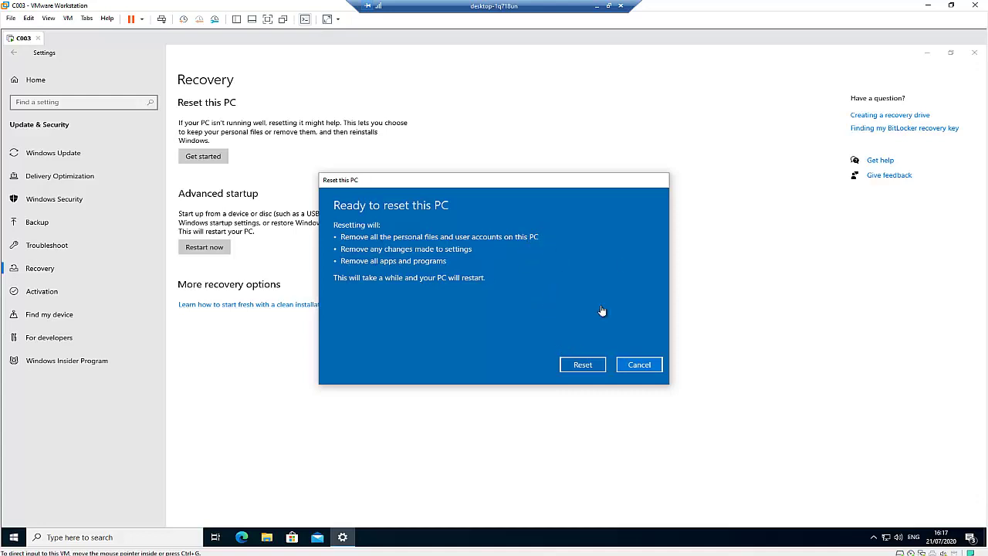
Bring the Settings window back and confirm Reset to reinstall Windows.
left_click(922, 52)
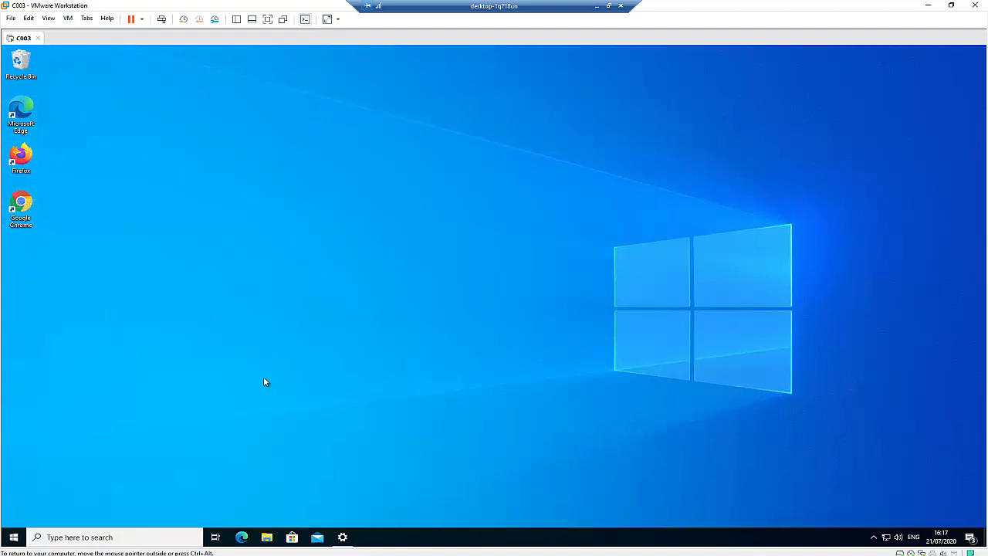
left_click(343, 537)
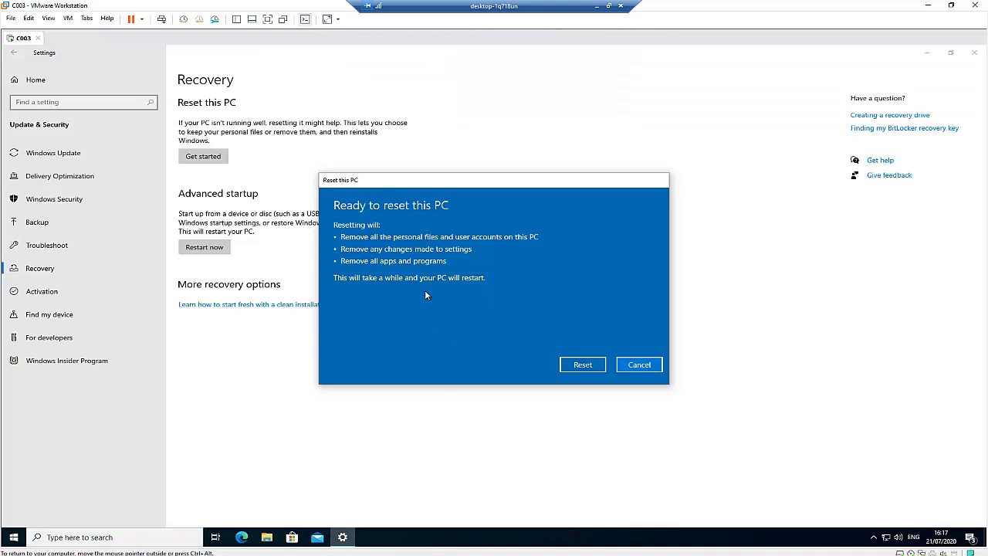
left_click(582, 364)
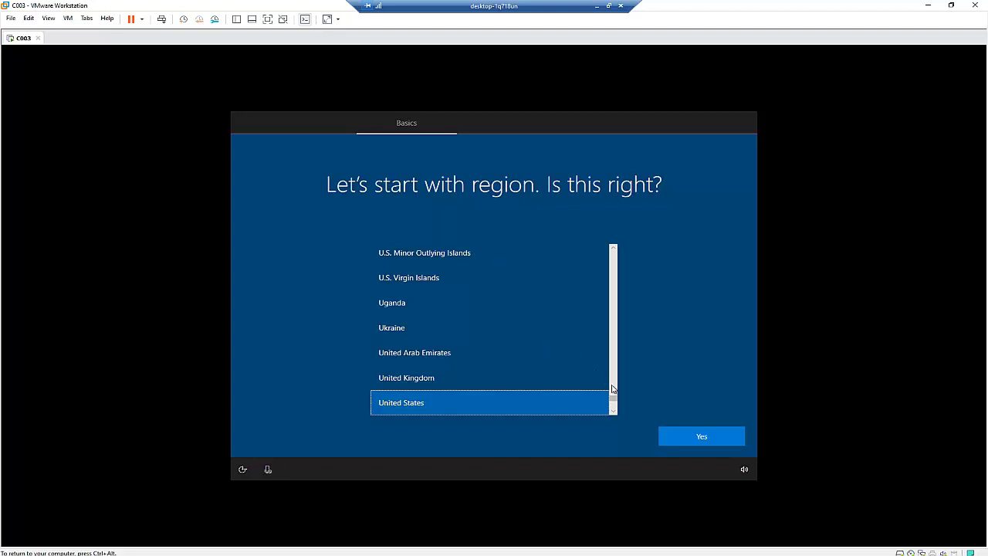
Scroll the setup region list and select Belgium.
scroll(618, 363, "up", 1)
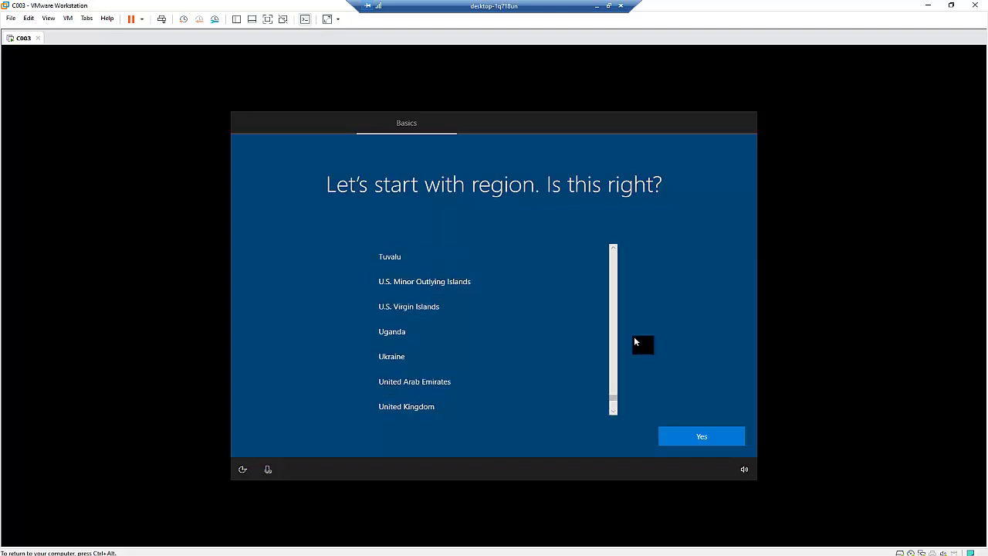
left_click_drag(613, 396, 614, 248)
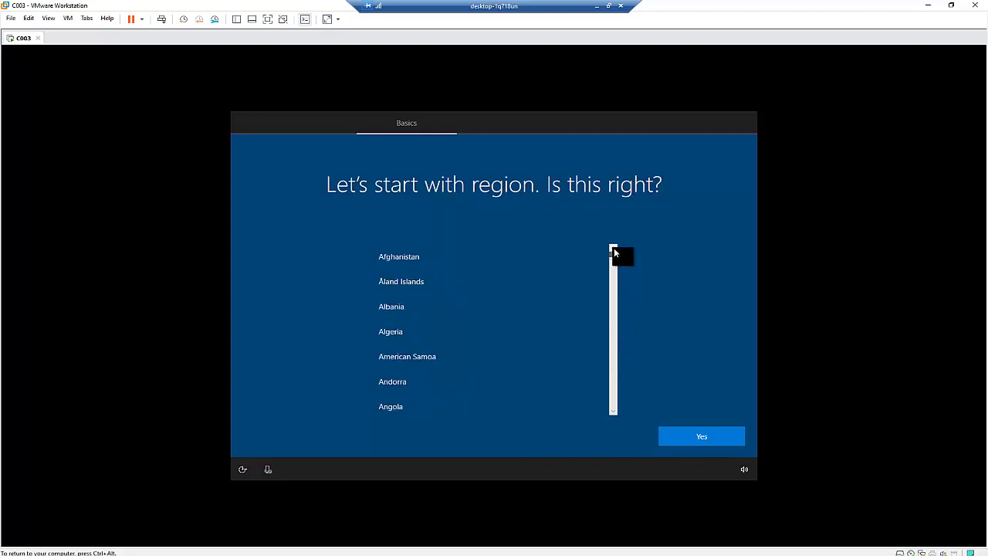
scroll(540, 317, "down", 2)
scroll(434, 382, "down", 1)
scroll(426, 388, "down", 2)
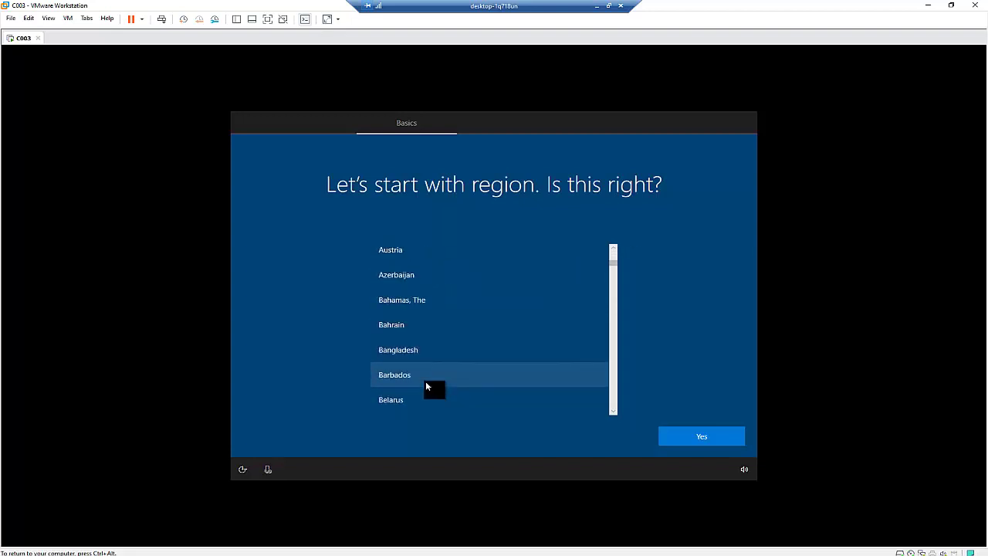
scroll(404, 386, "down", 1)
left_click(396, 374)
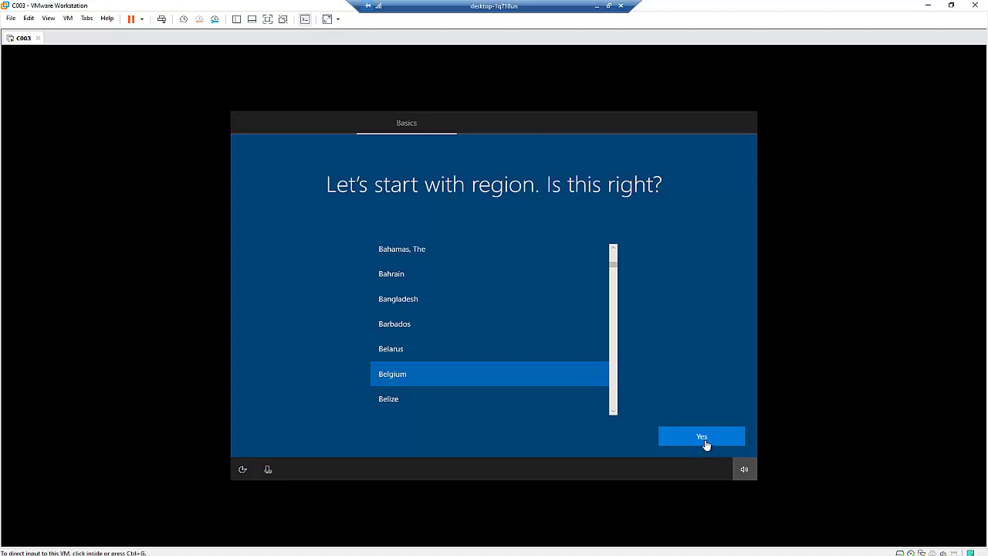
Confirm Belgium as the region, then select and confirm the Belgian (Period) keyboard layout.
left_click(699, 436)
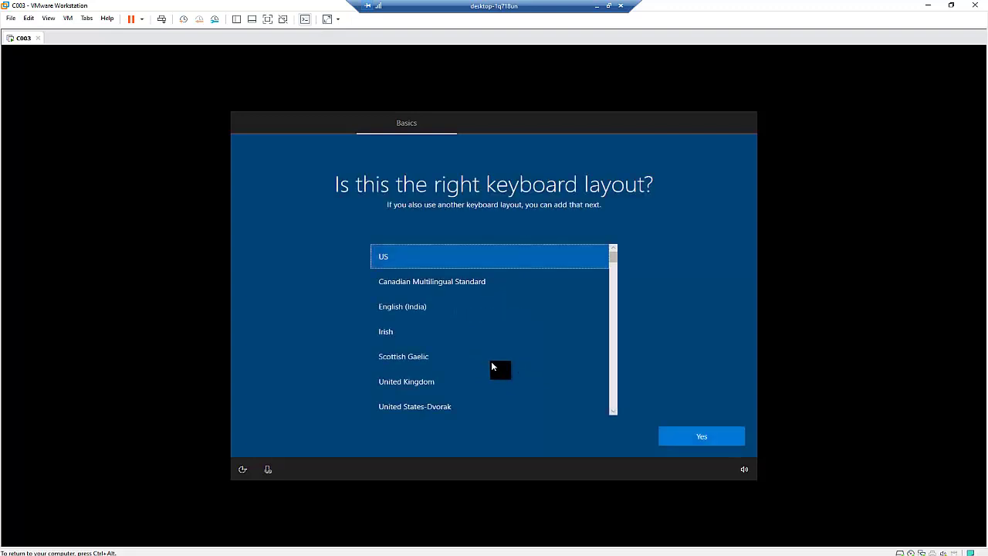
scroll(482, 362, "down", 2)
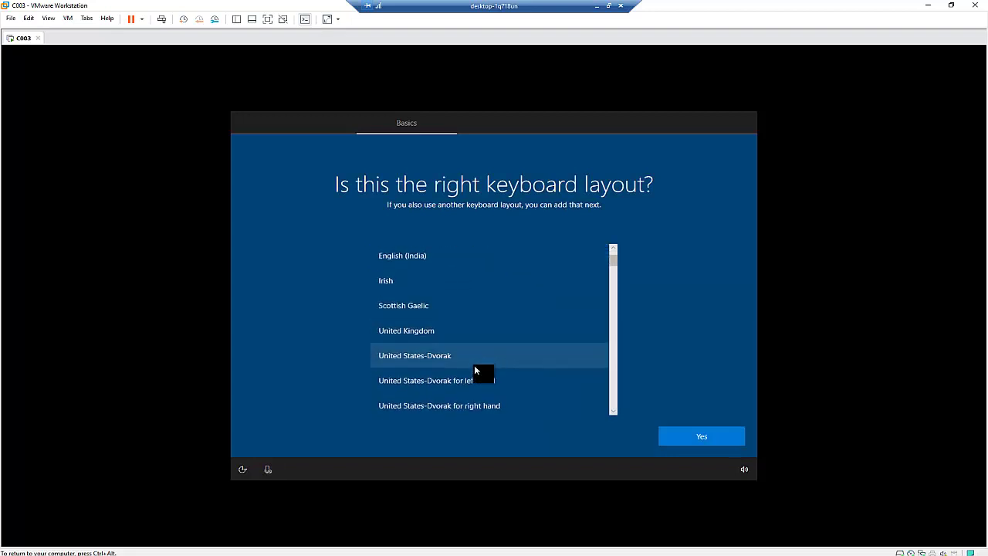
scroll(474, 366, "down", 1)
scroll(473, 370, "down", 1)
scroll(473, 379, "down", 2)
scroll(471, 378, "down", 3)
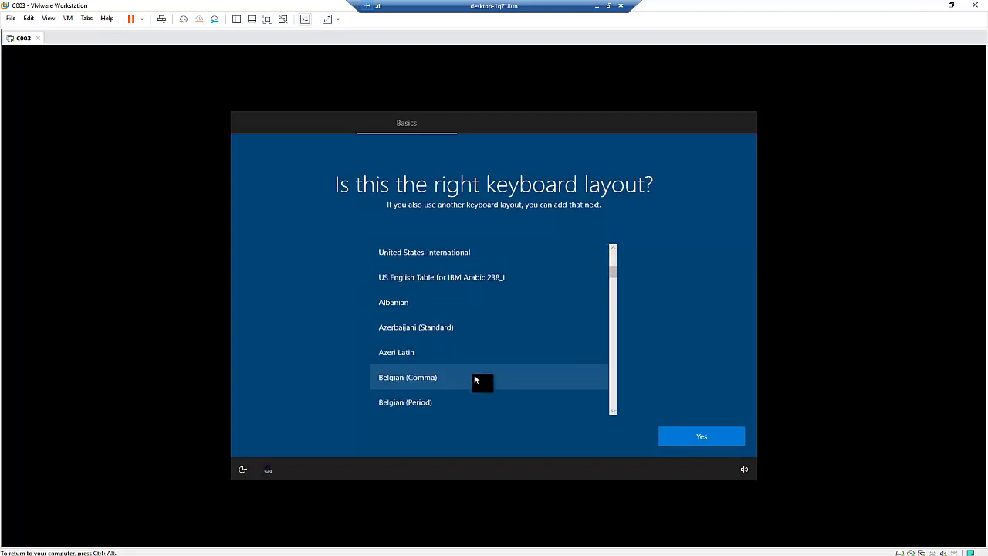
scroll(464, 378, "down", 1)
left_click(423, 377)
left_click(693, 434)
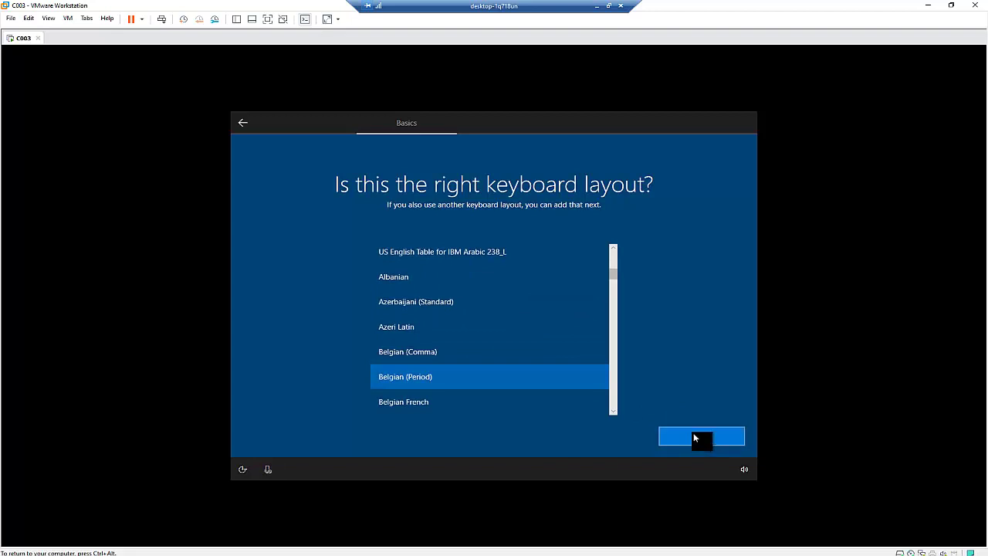